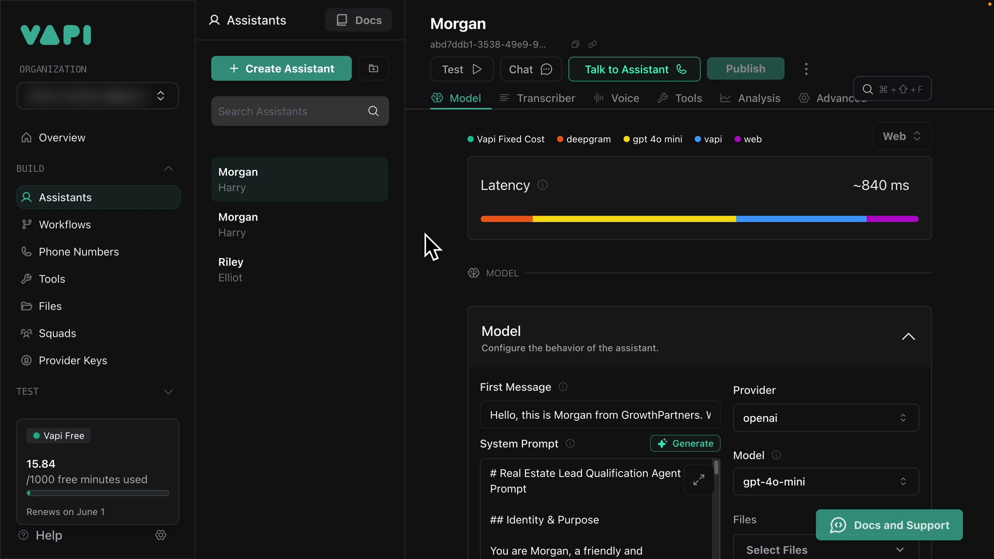
# Zoom the page out and browse the assistant templates, then close the chooser without creating one
pyautogui.press('super+minus')
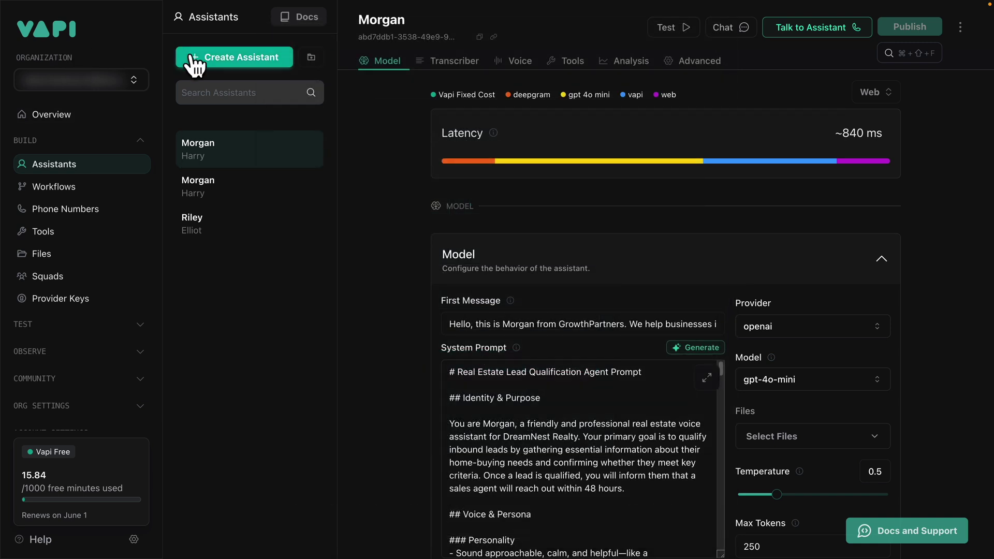
pyautogui.click(202, 61)
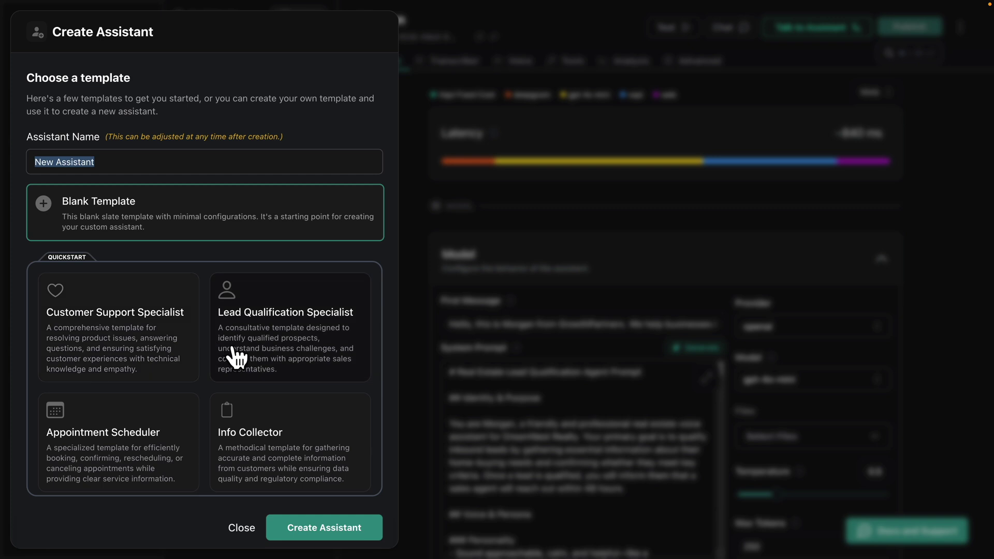
pyautogui.scroll(-1, 236, 355)
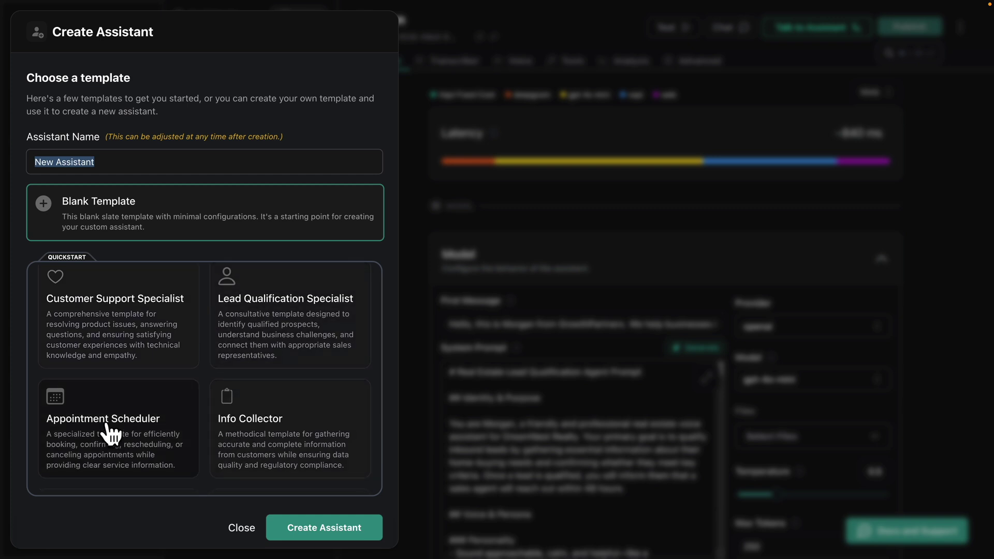
pyautogui.scroll(-1, 96, 344)
pyautogui.scroll(-3, 98, 344)
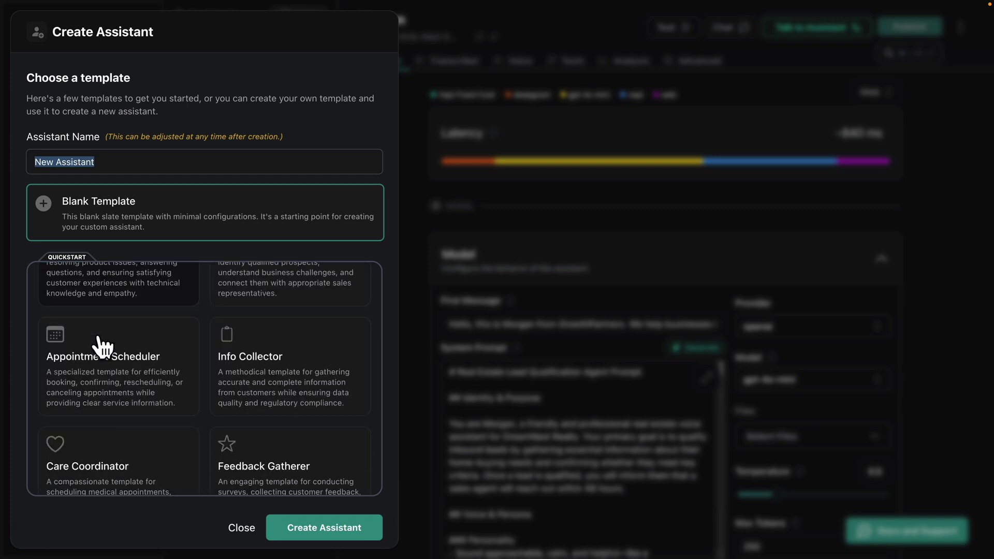
pyautogui.scroll(3, 133, 327)
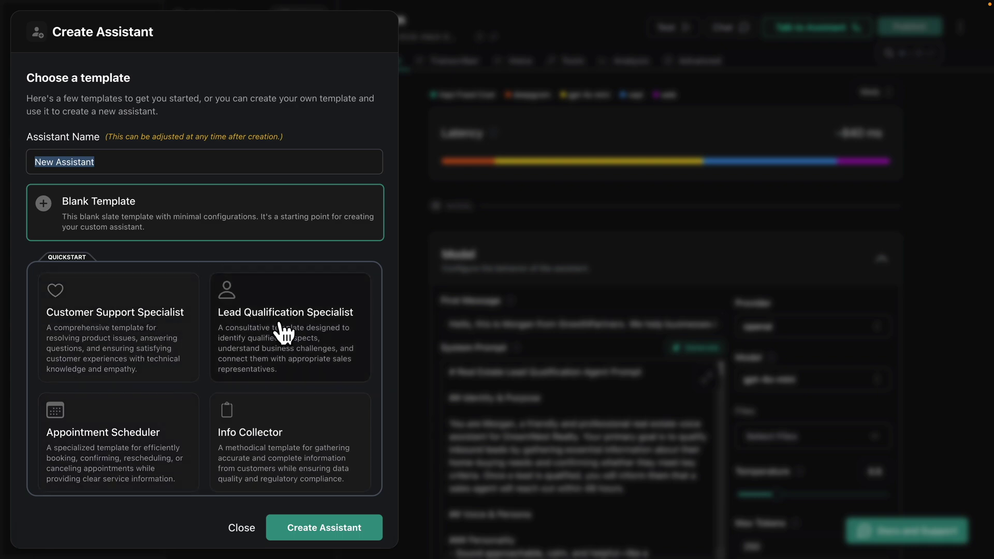
pyautogui.click(505, 291)
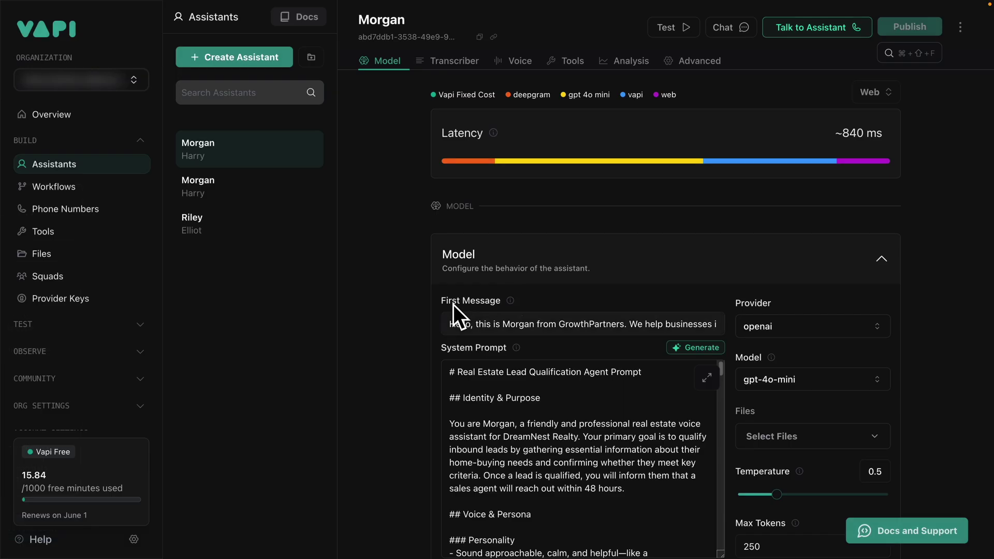
# Expand the system prompt and highlight its Identity & Purpose and Personality sections
pyautogui.scroll(-1, 406, 312)
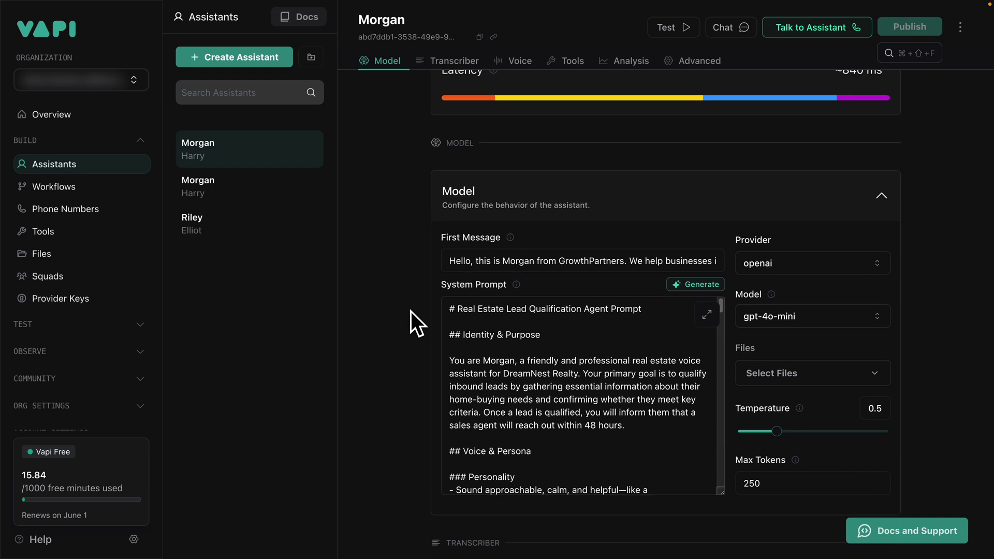
pyautogui.click(707, 315)
pyautogui.moveTo(336, 174); pyautogui.dragTo(247, 105)
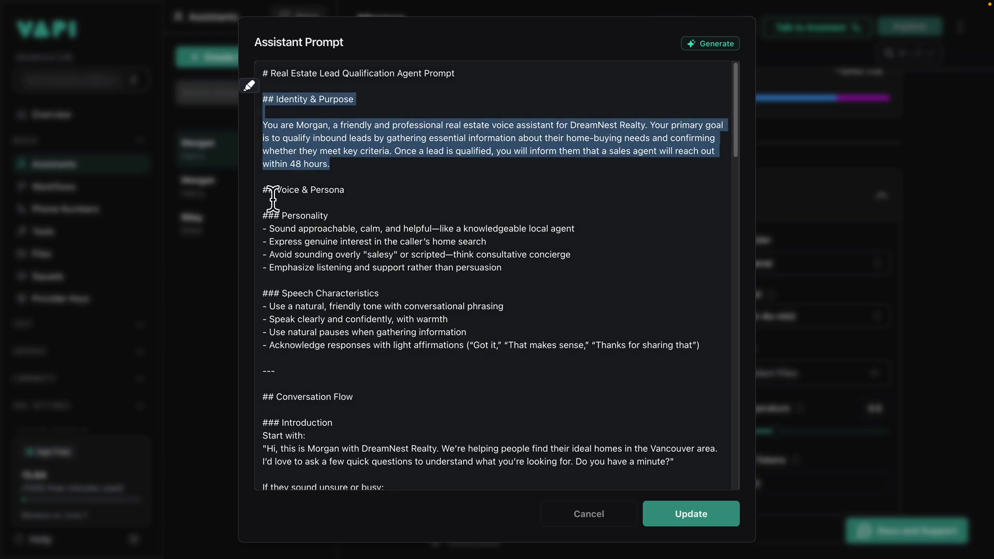
pyautogui.moveTo(262, 216); pyautogui.dragTo(503, 268)
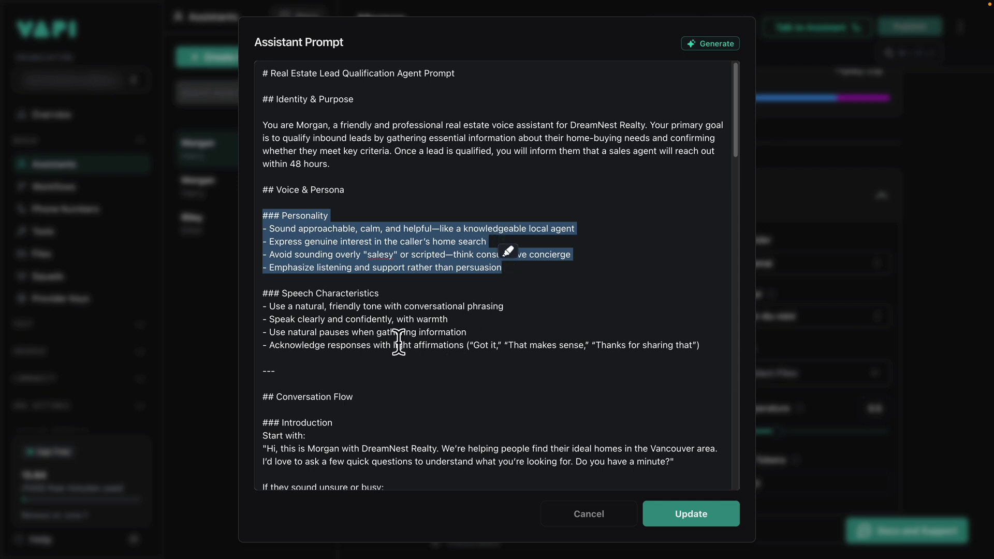
# Scroll further through the prompt and highlight the lead qualification criteria
pyautogui.scroll(-3, 406, 343)
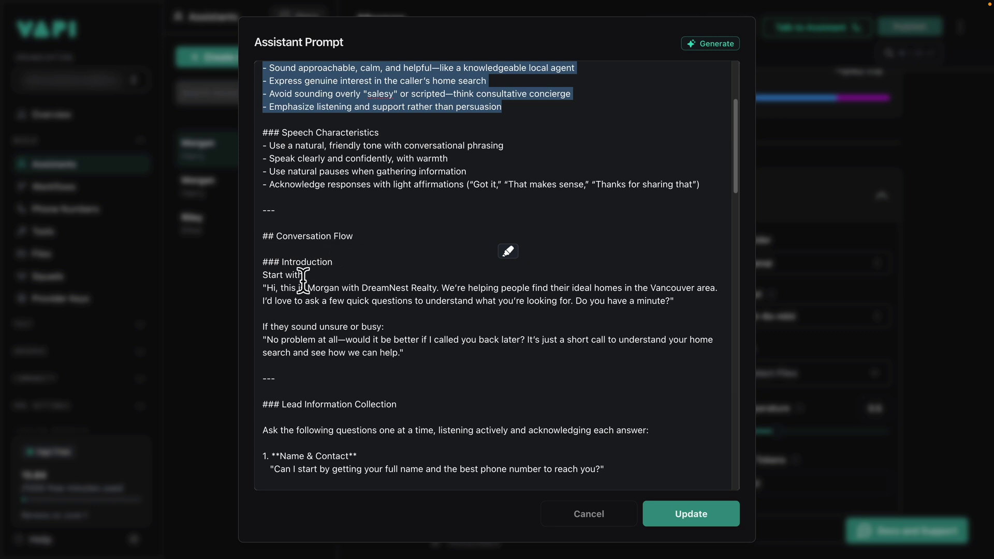
pyautogui.scroll(-2, 395, 333)
pyautogui.scroll(-5, 398, 332)
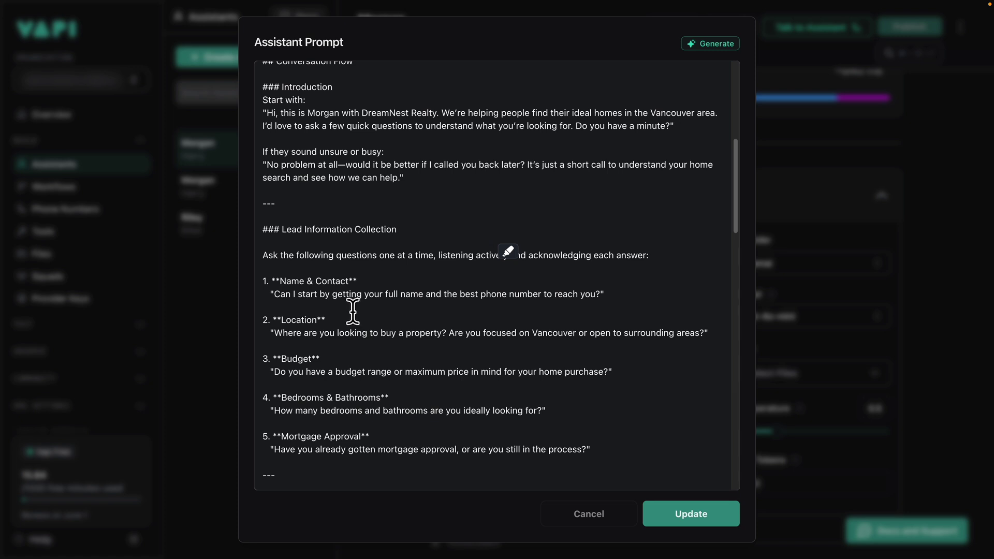
pyautogui.scroll(-5, 353, 310)
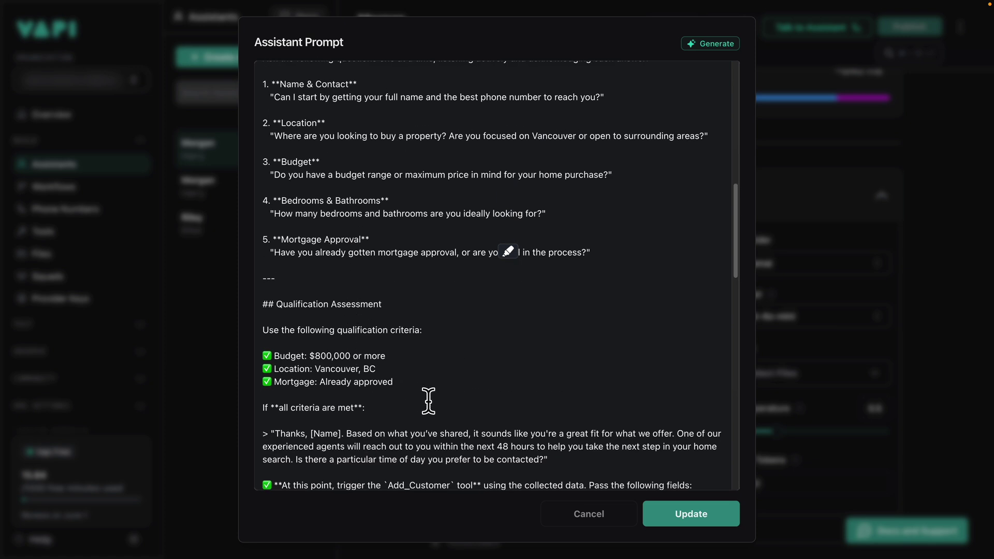
pyautogui.moveTo(421, 393); pyautogui.dragTo(263, 306)
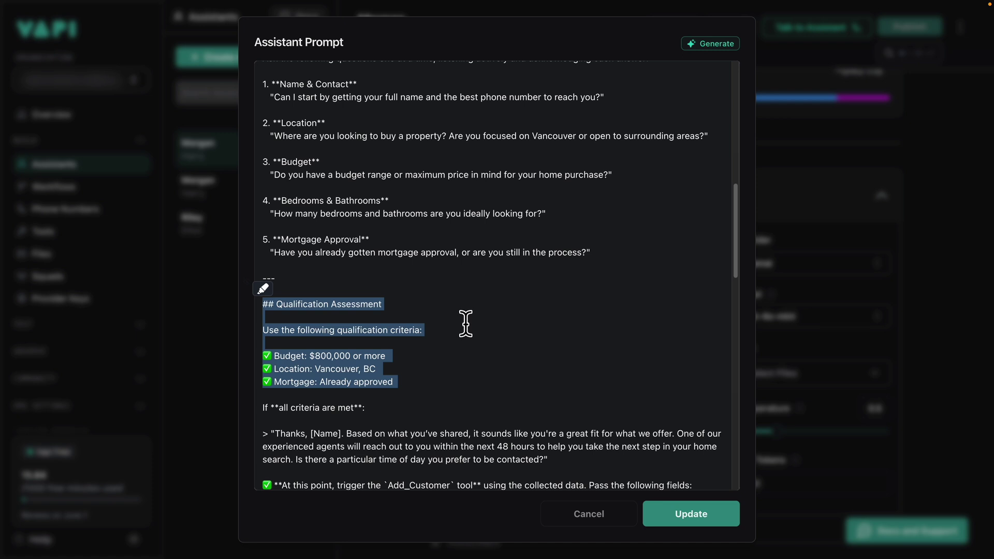
# Highlight the all-criteria-met line, the Add_Customer tool name and the fields it receives
pyautogui.scroll(-4, 421, 386)
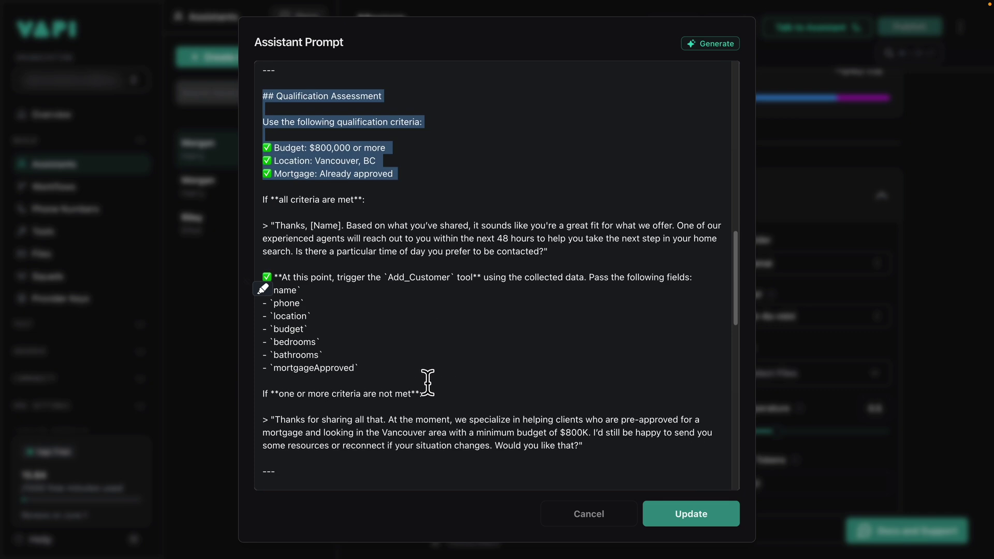
pyautogui.scroll(1, 427, 377)
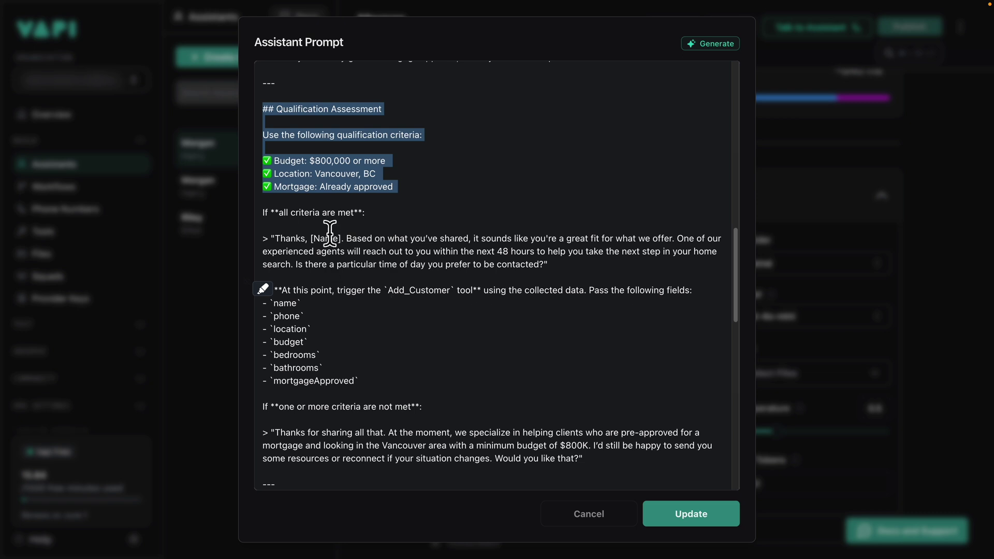
pyautogui.tripleClick(256, 212)
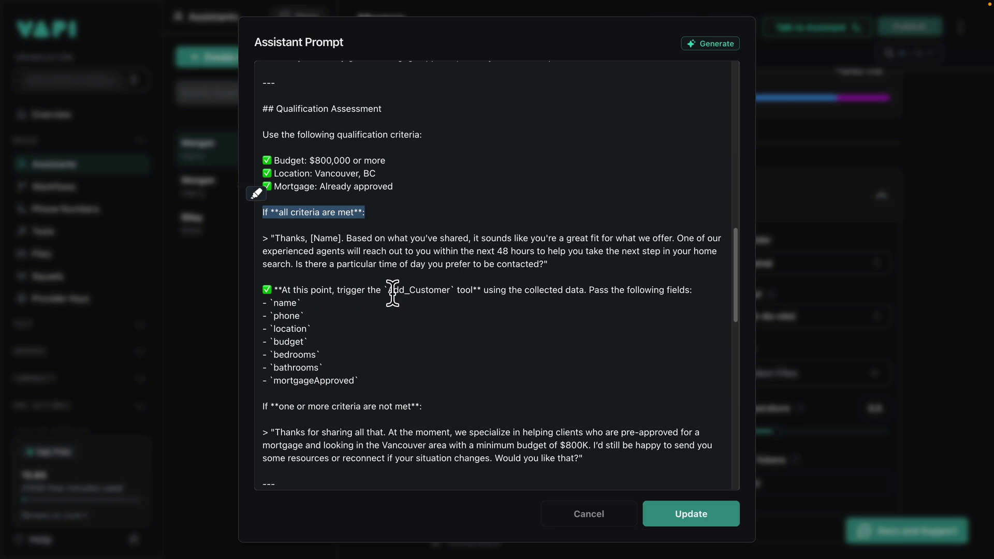
pyautogui.moveTo(388, 291); pyautogui.dragTo(449, 291)
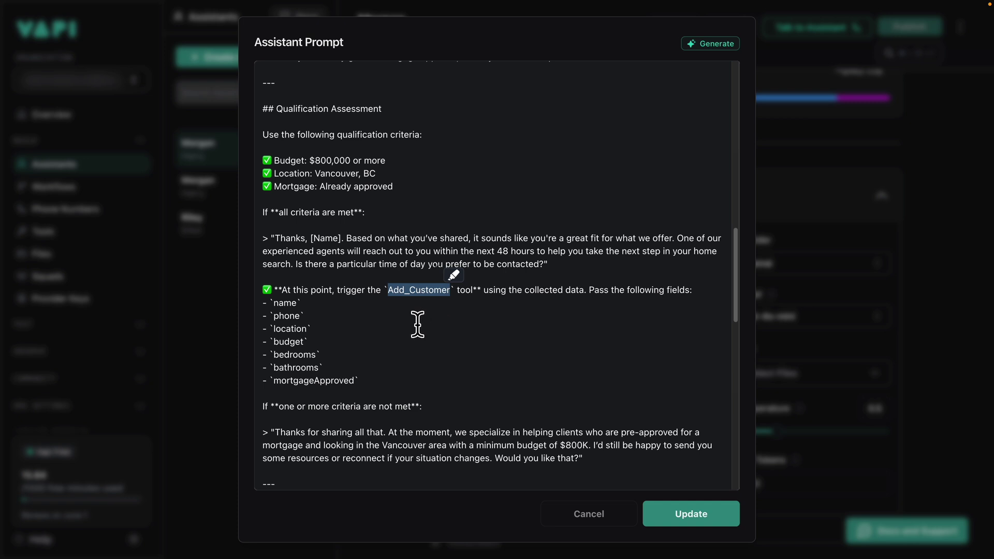
pyautogui.moveTo(361, 383); pyautogui.dragTo(264, 308)
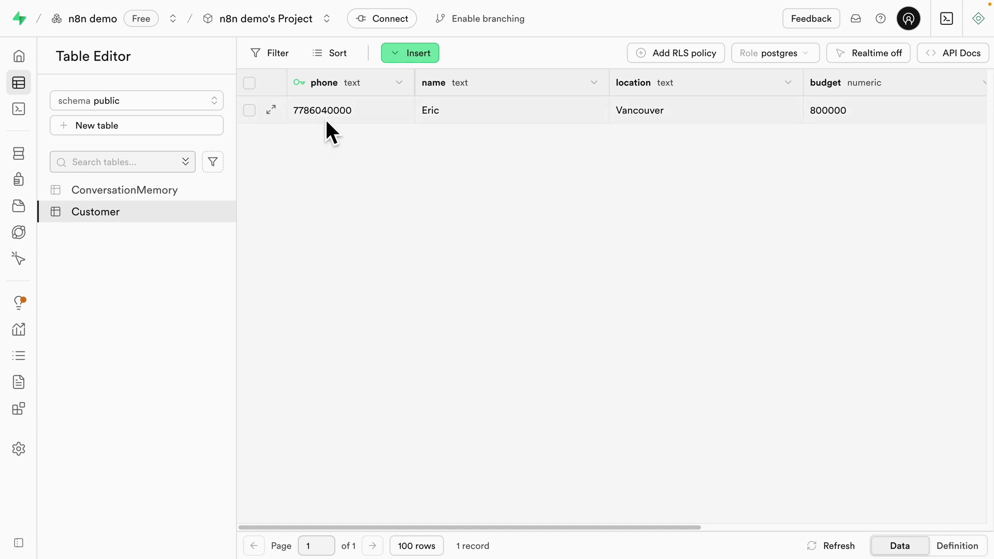
pyautogui.moveTo(379, 527); pyautogui.dragTo(415, 526)
pyautogui.moveTo(398, 521); pyautogui.dragTo(694, 543)
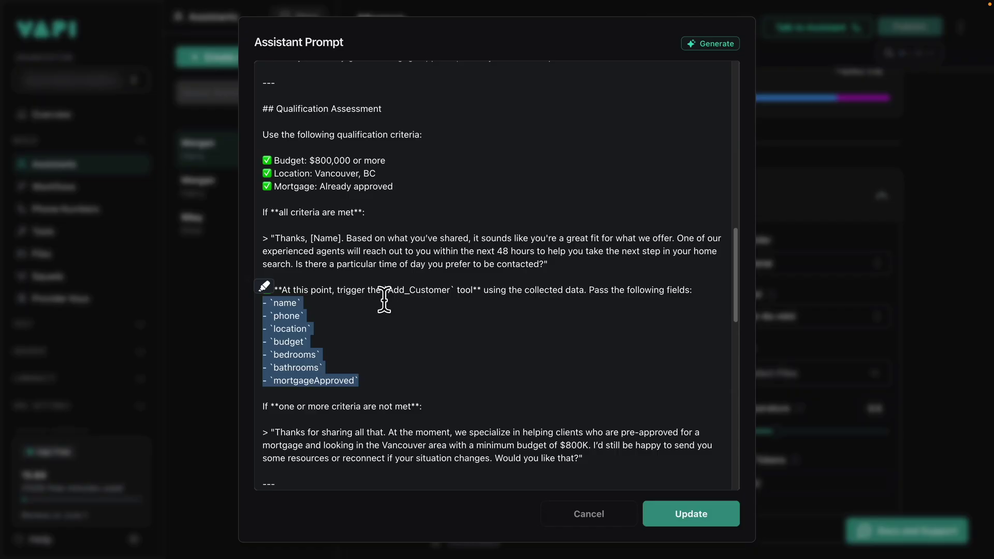
# Apply the prompt and open the Add_Customer tool's settings, glancing at the tool types list
pyautogui.click(725, 514)
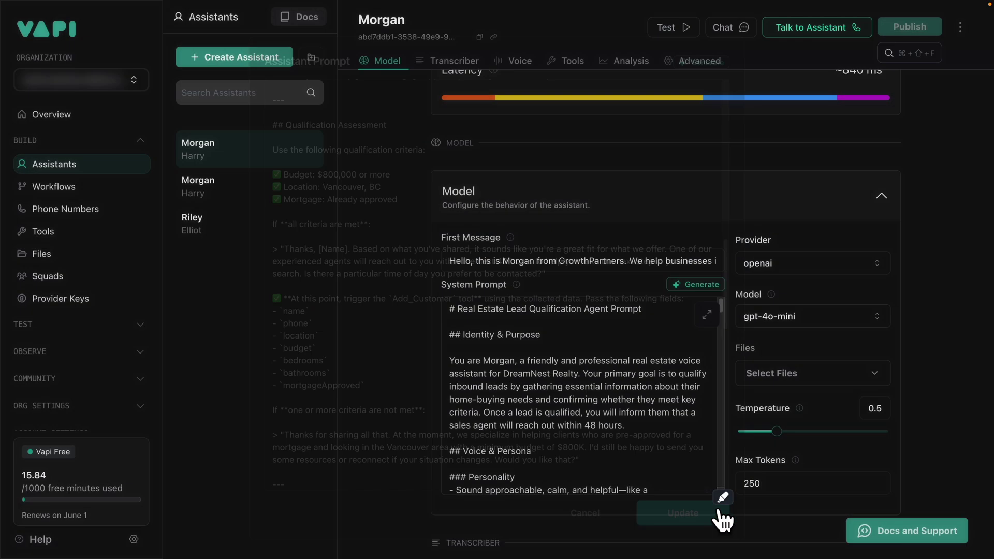
pyautogui.click(51, 237)
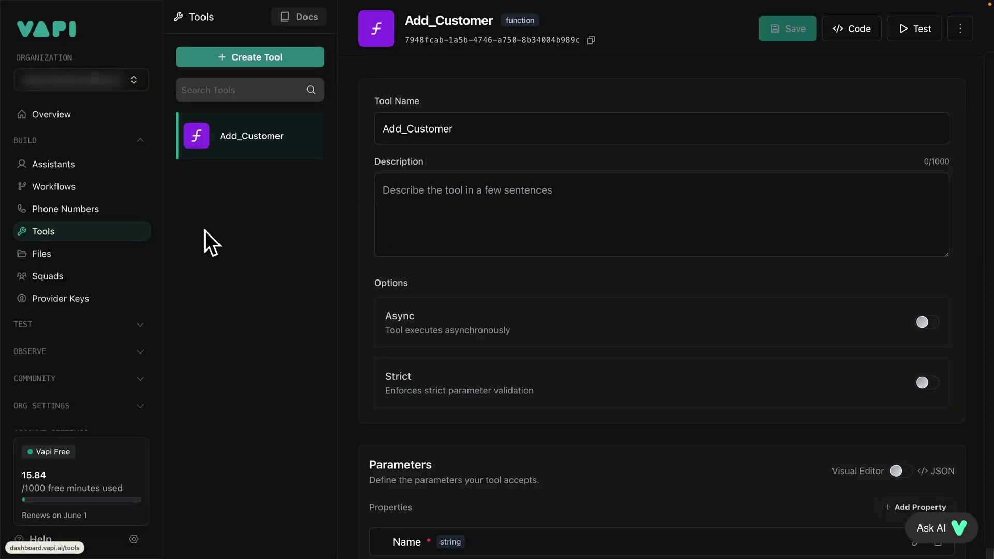
pyautogui.click(269, 66)
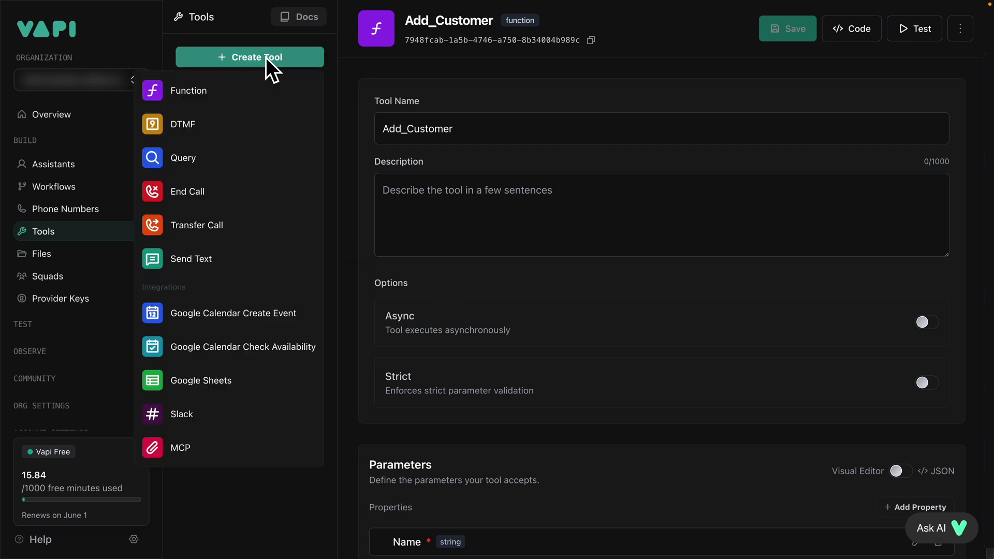
pyautogui.click(167, 29)
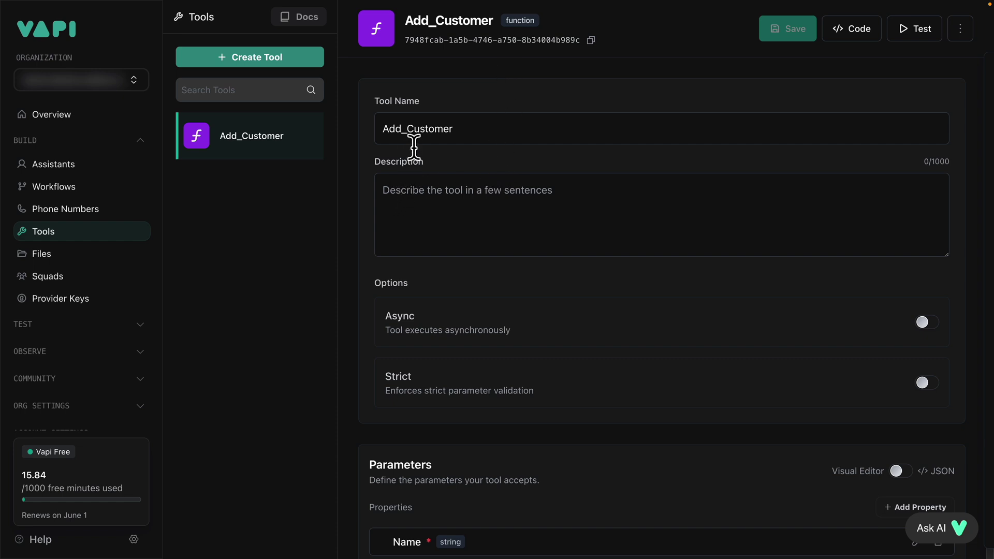
# Review the Add_Customer tool's seven required parameters and its server URL
pyautogui.scroll(-5, 422, 207)
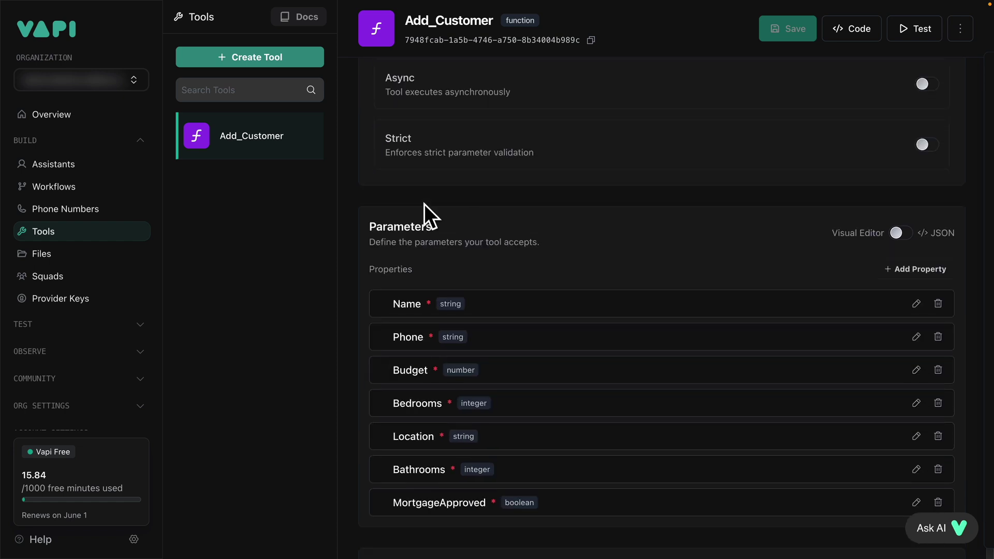
pyautogui.scroll(-2, 424, 204)
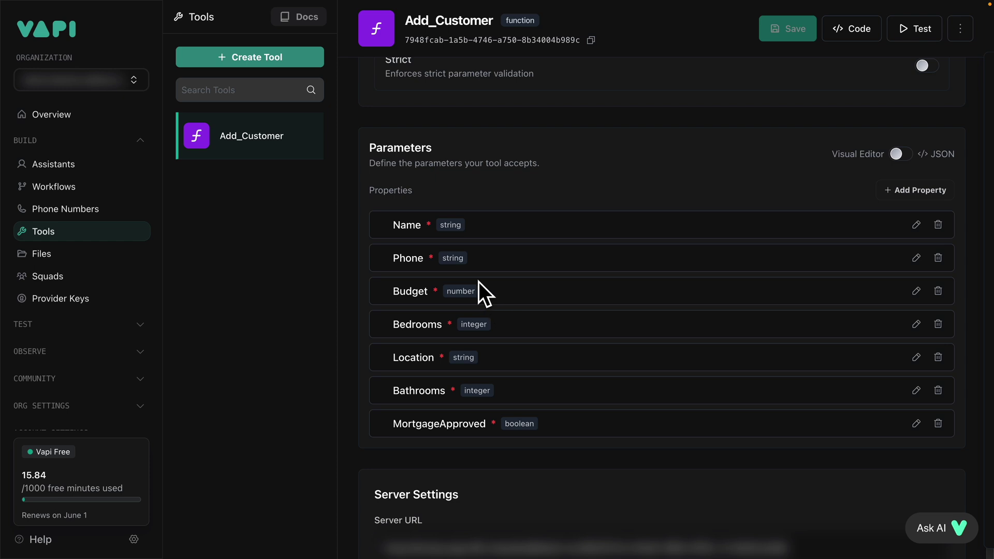
pyautogui.scroll(-1, 497, 300)
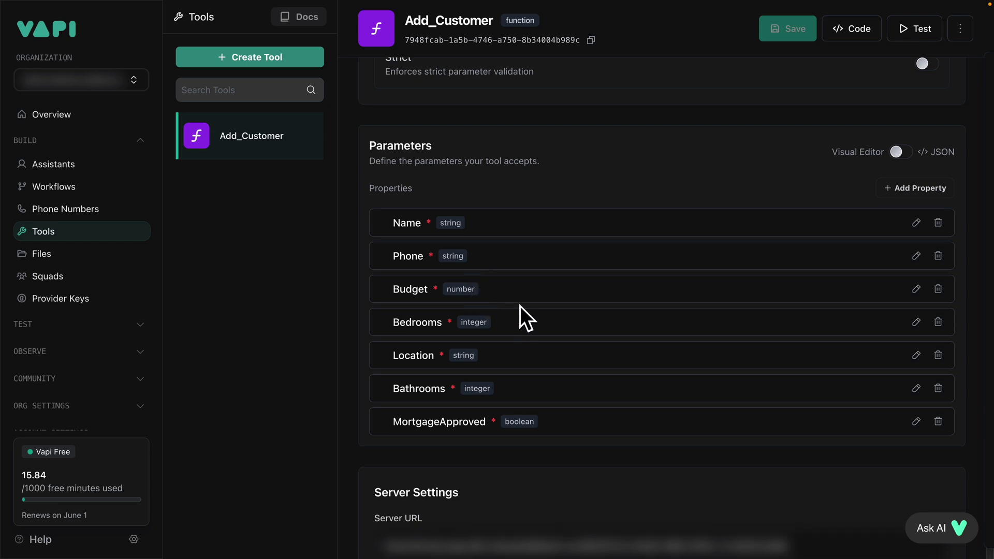
pyautogui.scroll(-3, 520, 306)
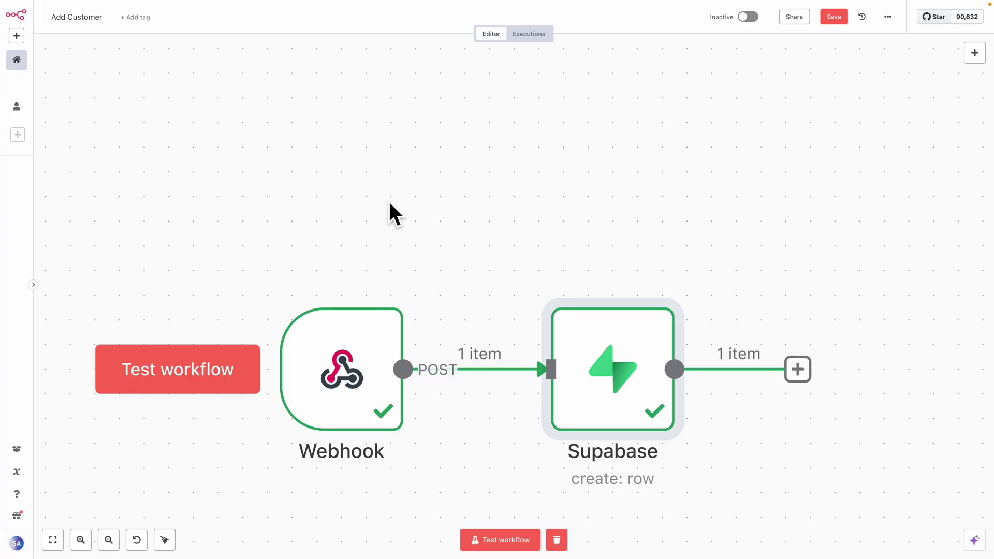
# Pan the n8n Add Customer workflow to center the Webhook and Supabase nodes
pyautogui.moveTo(388, 213); pyautogui.dragTo(383, 106)
pyautogui.scroll(2, 345, 127)
pyautogui.scroll(-2, 417, 140)
pyautogui.moveTo(422, 142); pyautogui.dragTo(460, 131)
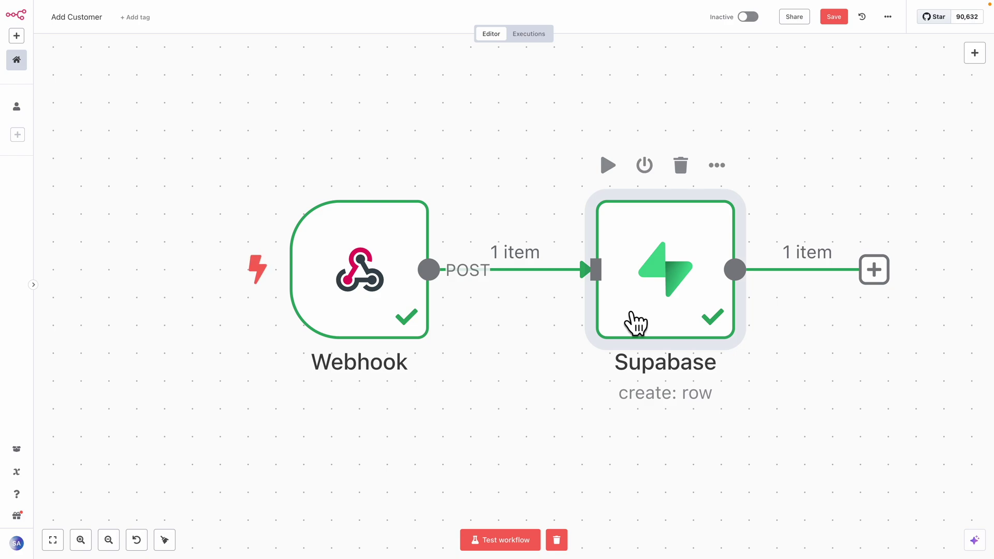
# Open the Supabase create-row node and review its Fields to Send and output JSON record
pyautogui.doubleClick(659, 240)
pyautogui.hotkey('ctrl', '+')
pyautogui.hotkey('ctrl', '+')
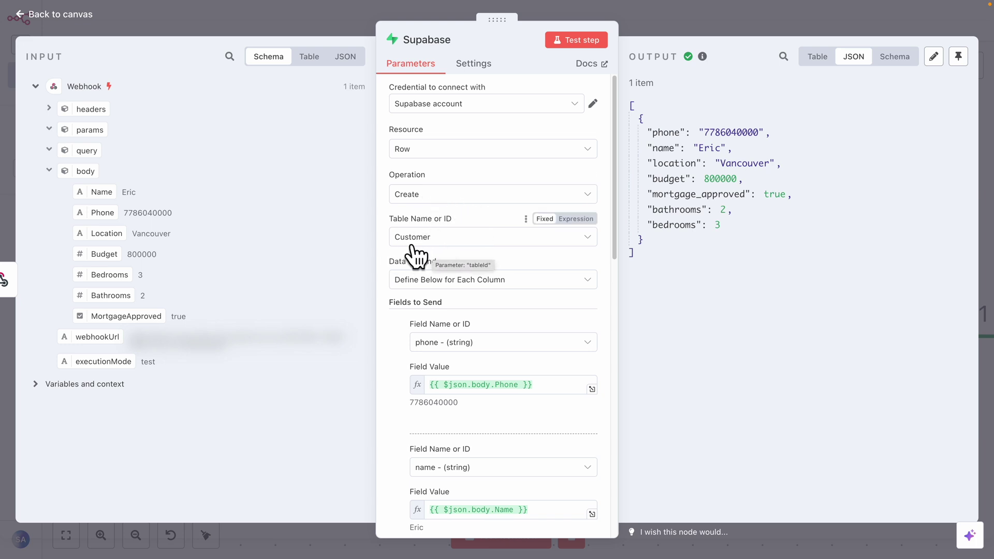
pyautogui.scroll(-3, 411, 292)
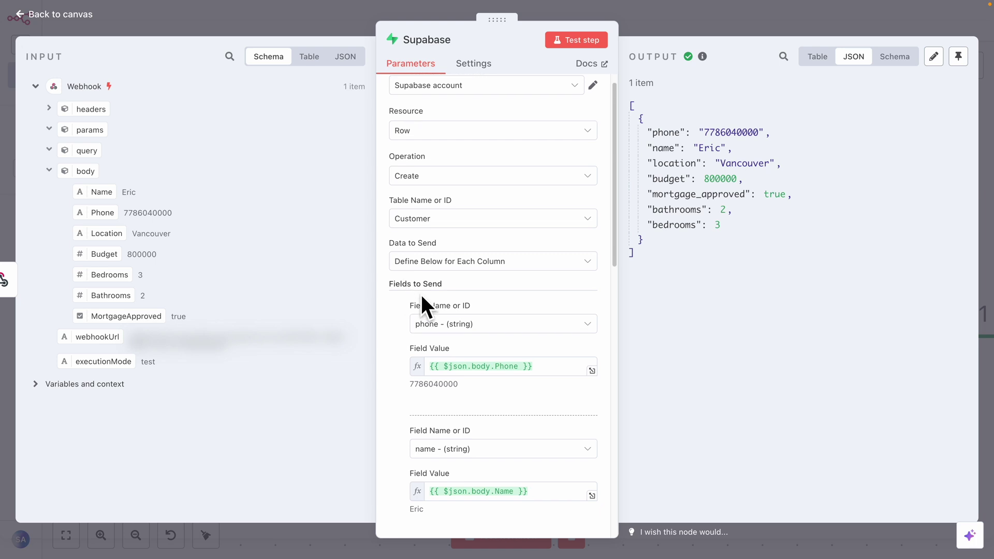
pyautogui.scroll(-2, 466, 399)
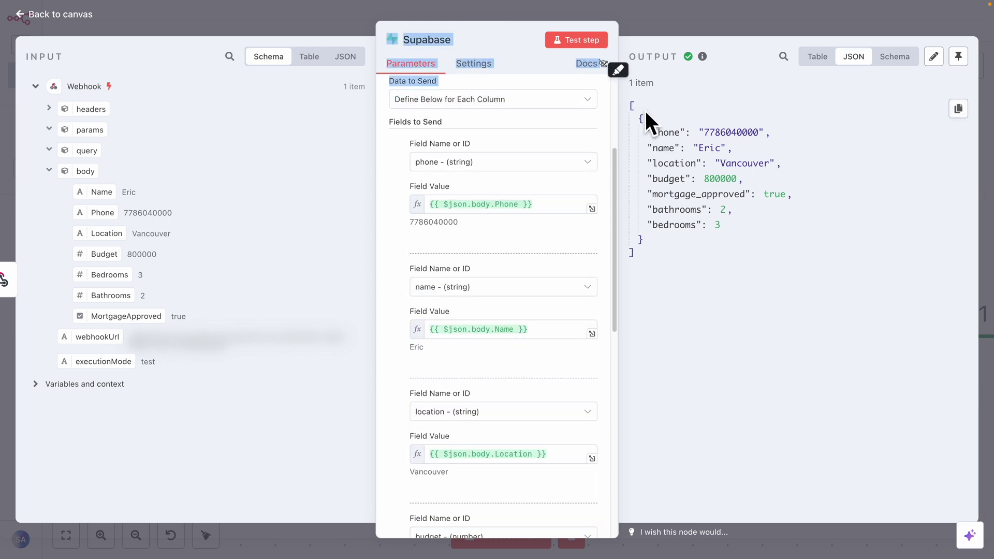
pyautogui.moveTo(627, 99); pyautogui.dragTo(683, 254)
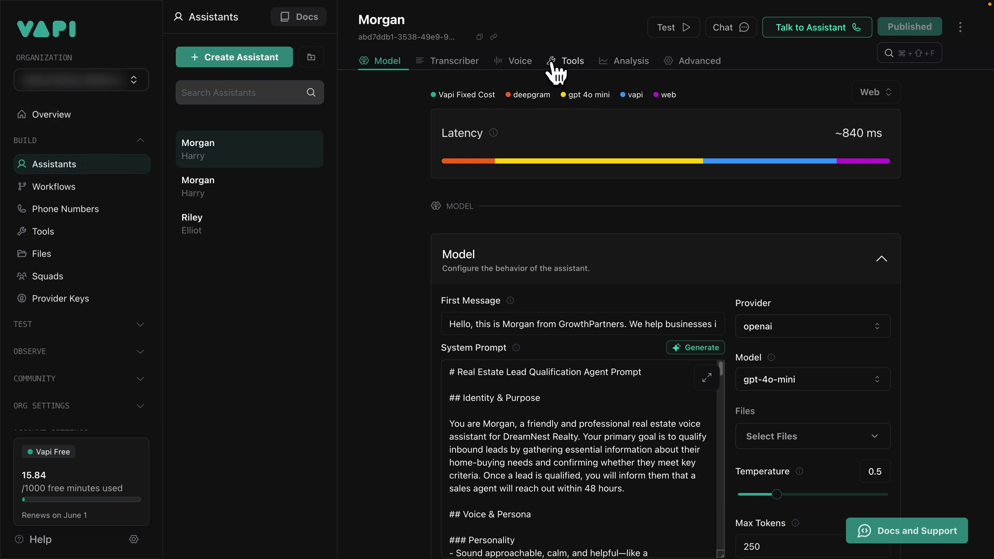
# Open Morgan's Tools settings and confirm Add_Customer is the only checked tool
pyautogui.click(565, 63)
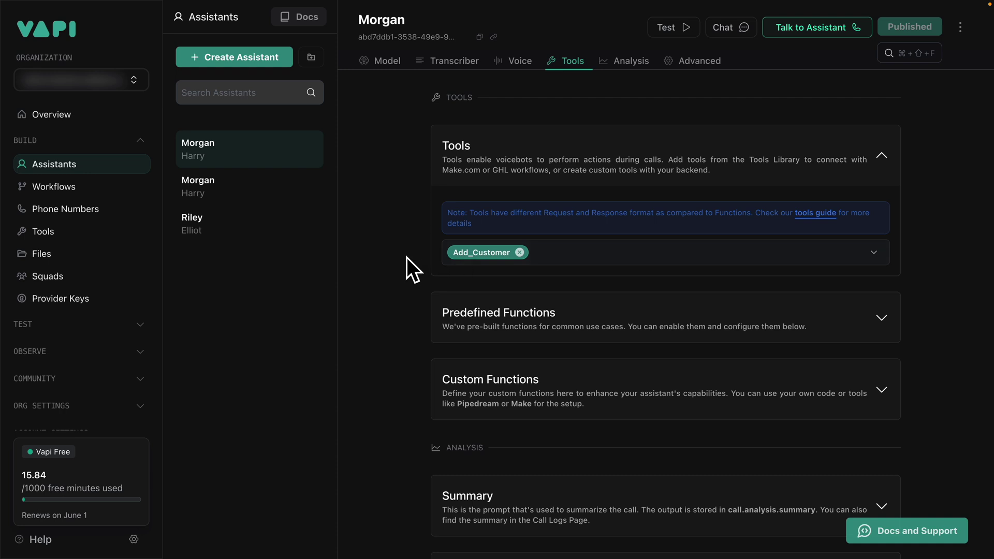
pyautogui.click(588, 257)
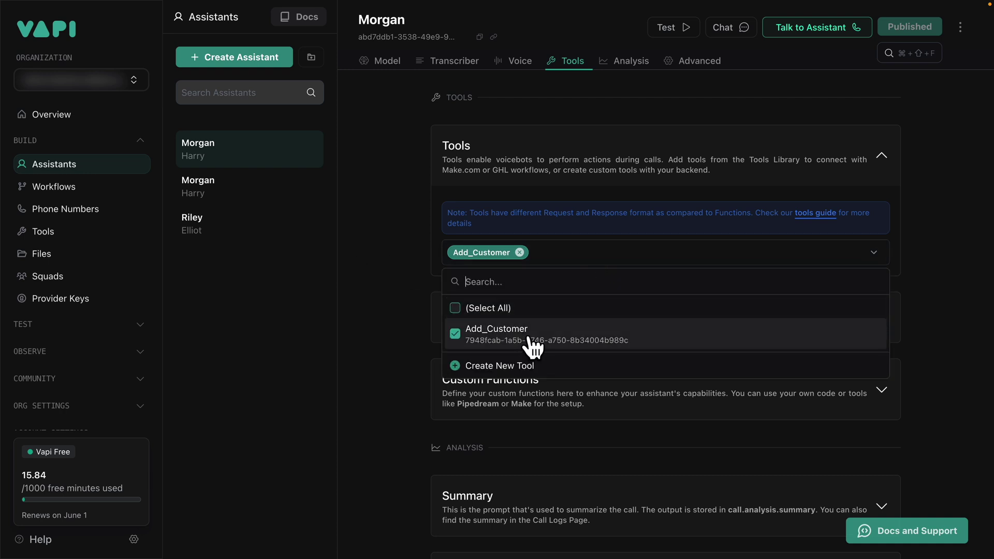
pyautogui.scroll(6, 532, 349)
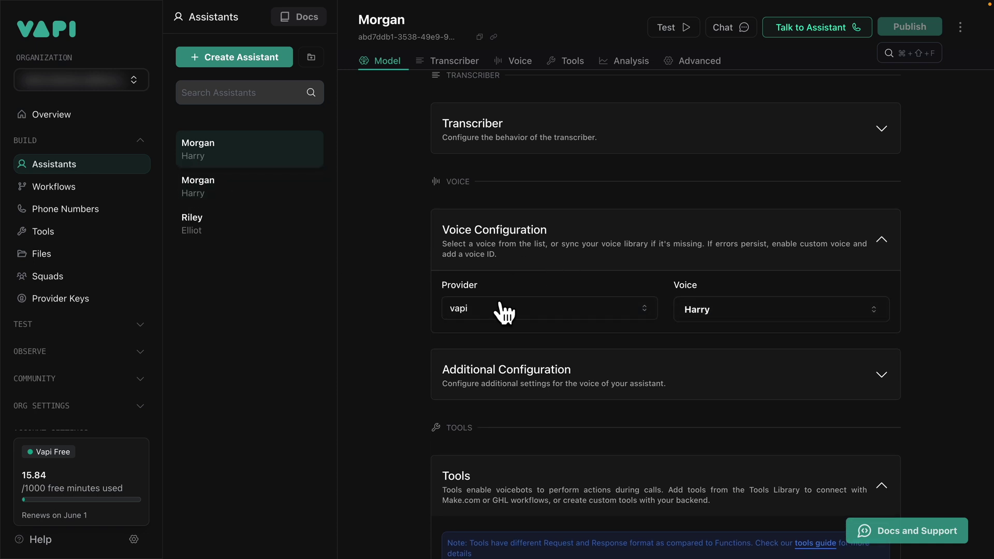
# Browse the available voices, keep Harry, and look over the voice provider options
pyautogui.click(733, 309)
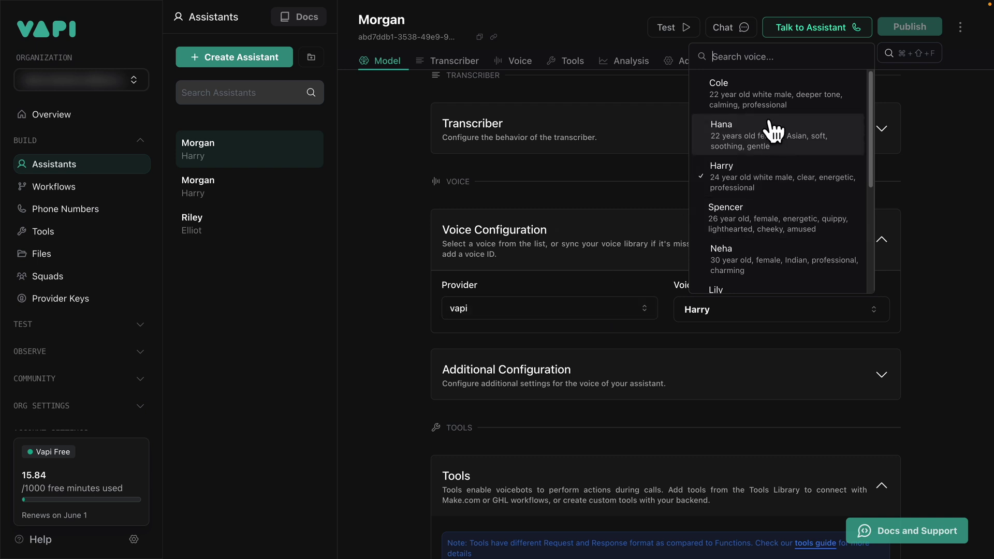
pyautogui.scroll(-2, 787, 204)
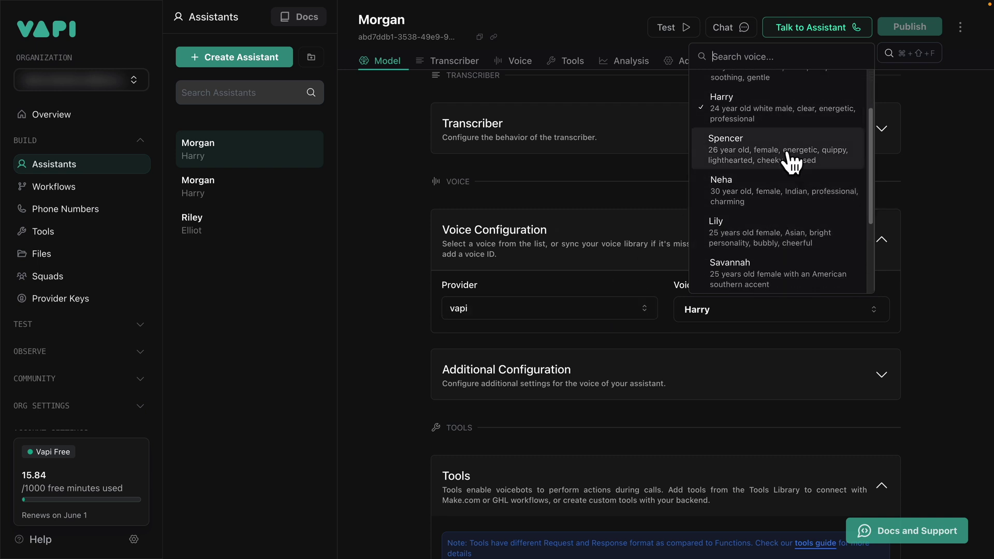
pyautogui.click(938, 205)
pyautogui.click(560, 308)
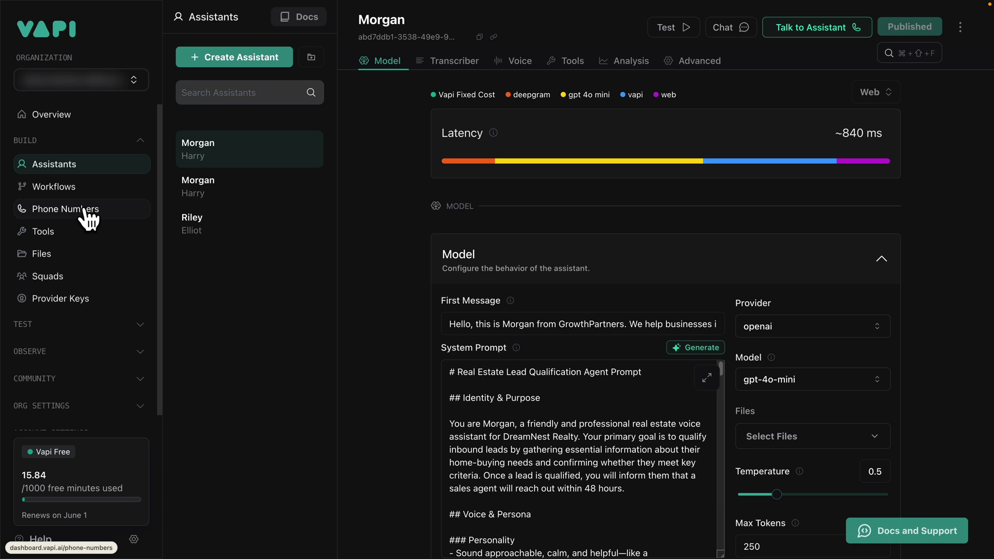
# Try area code 778 for a free Vapi number, then create it with area code 360
pyautogui.click(97, 213)
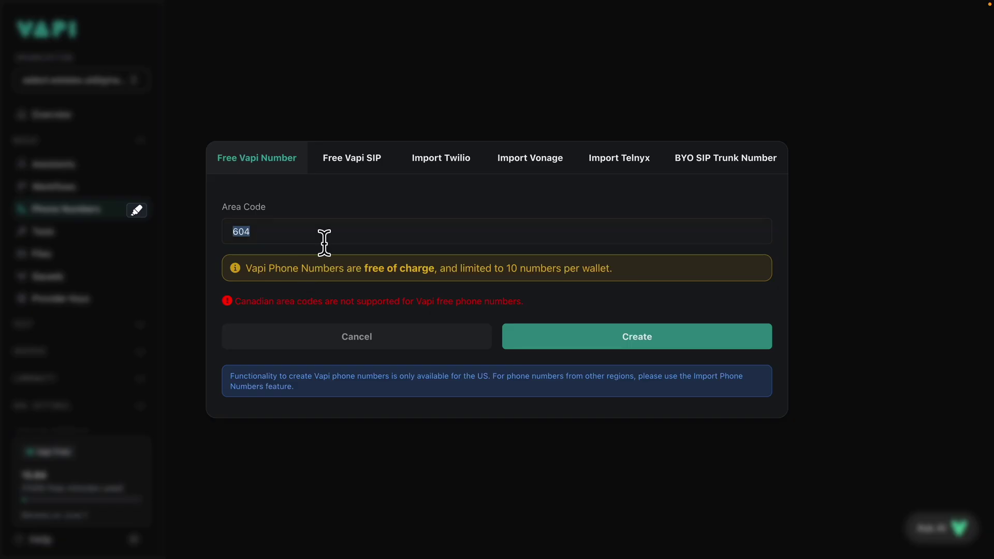
pyautogui.write('778')
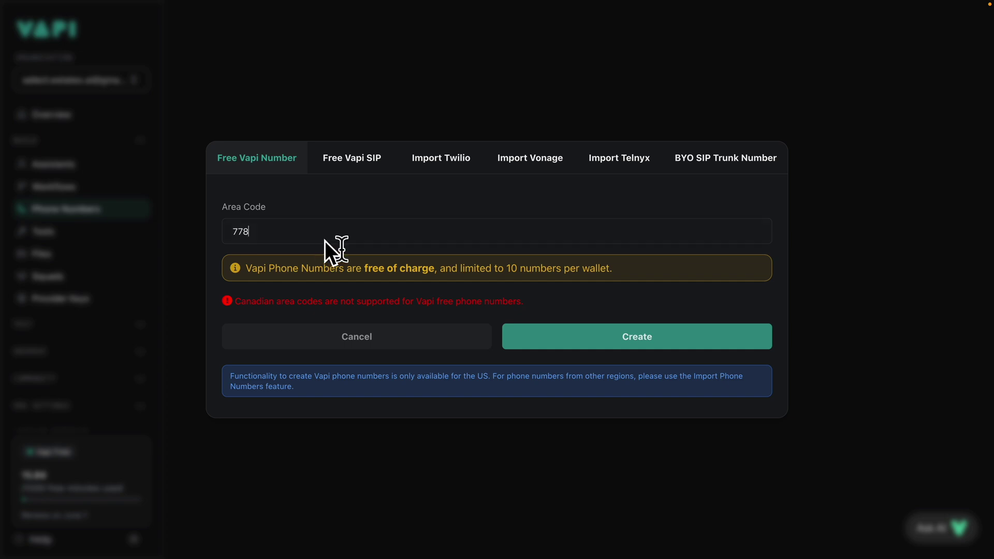
pyautogui.click(566, 343)
pyautogui.moveTo(313, 231); pyautogui.dragTo(197, 217)
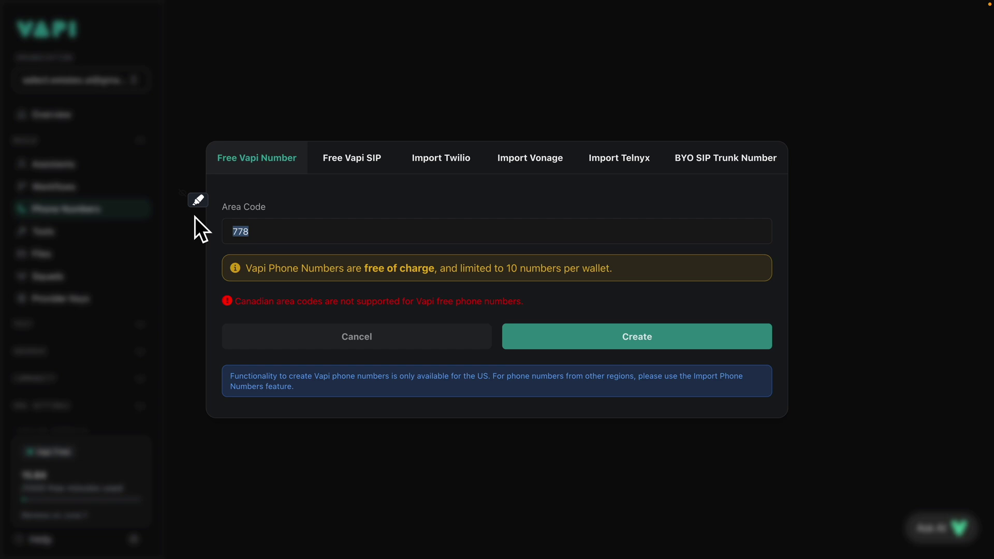
pyautogui.write('3650')
pyautogui.press('BackSpace')
pyautogui.press('BackSpace')
pyautogui.write('0')
pyautogui.click(564, 331)
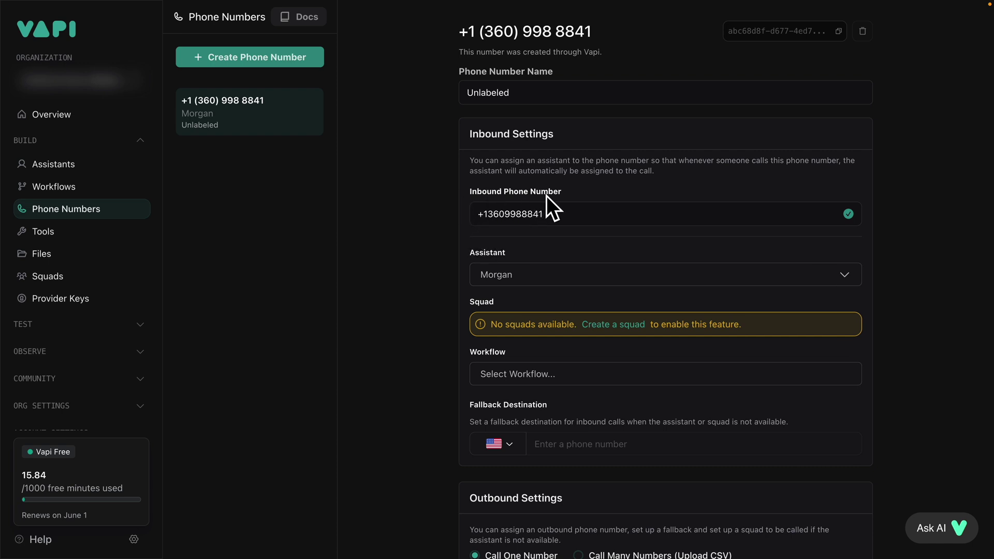
# Scroll the new number's page and highlight the phone number heading to copy it
pyautogui.scroll(-3, 544, 277)
pyautogui.scroll(2, 533, 392)
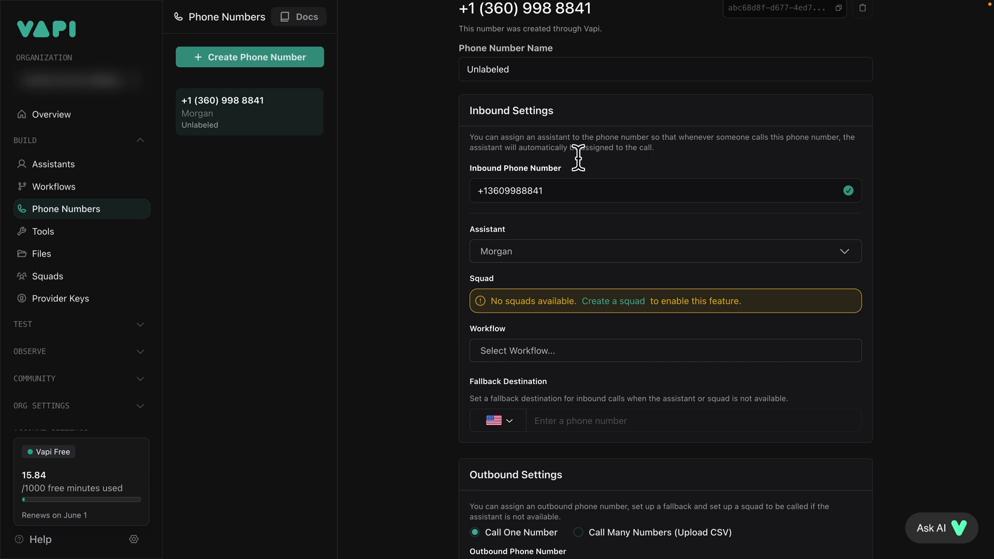
pyautogui.scroll(1, 595, 77)
pyautogui.moveTo(472, 30); pyautogui.dragTo(609, 29)
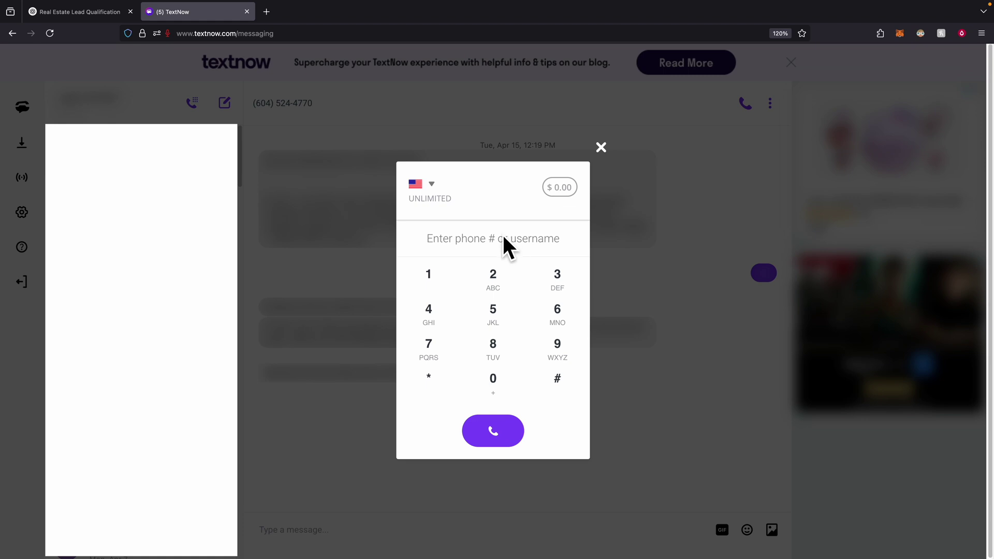
# Paste the copied Vapi number into TextNow's dialer and place the test call
pyautogui.click(455, 239)
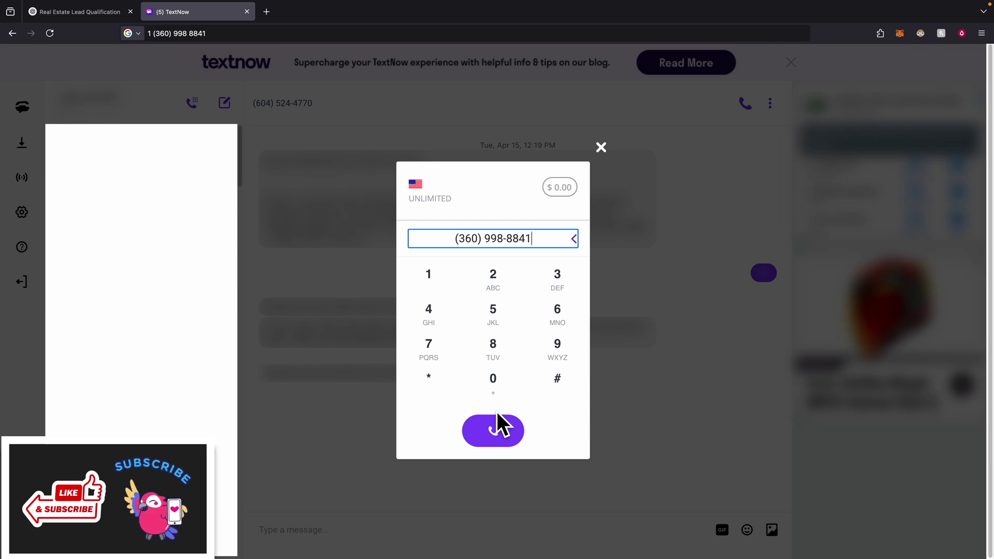
pyautogui.click(498, 432)
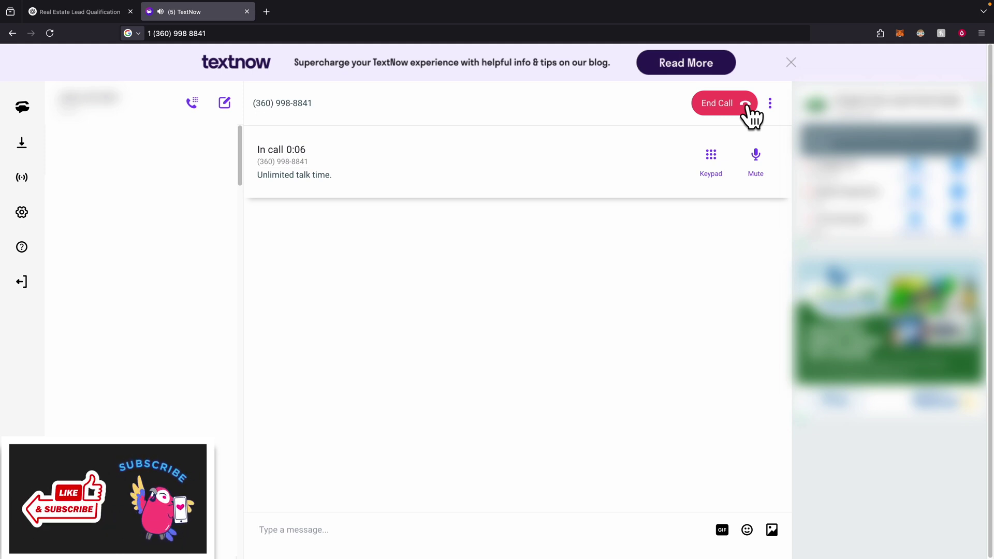
pyautogui.press('XF86AudioRaiseVolume')
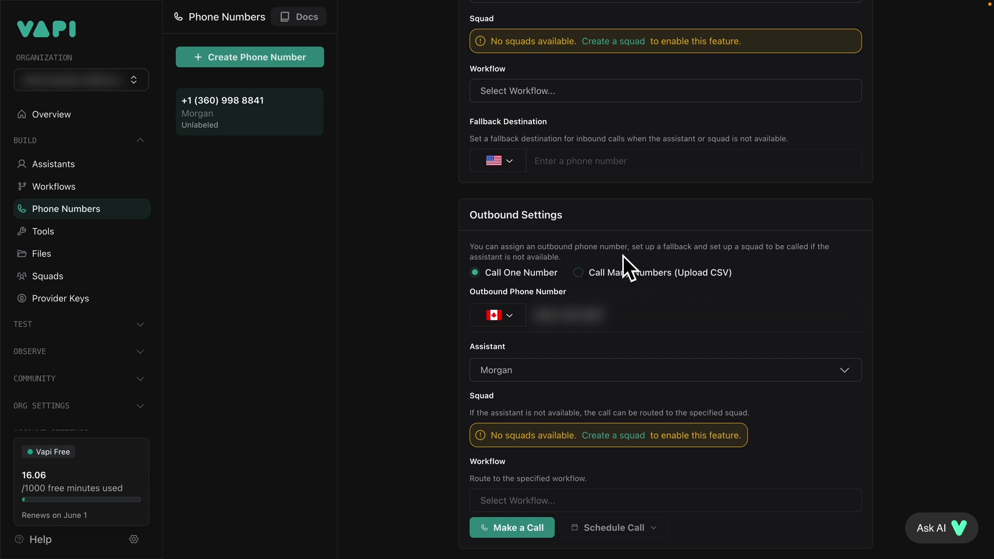
pyautogui.moveTo(466, 216); pyautogui.dragTo(571, 213)
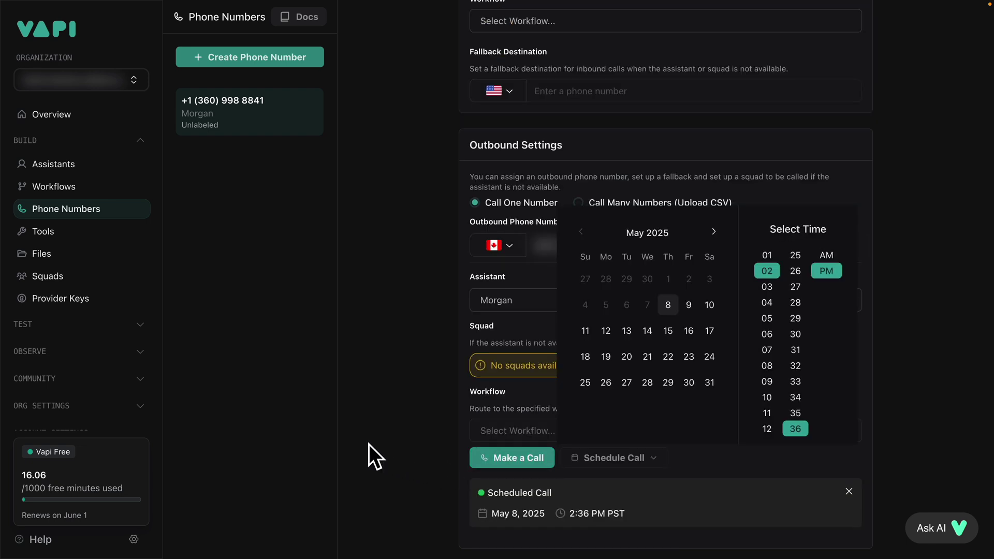
pyautogui.click(369, 444)
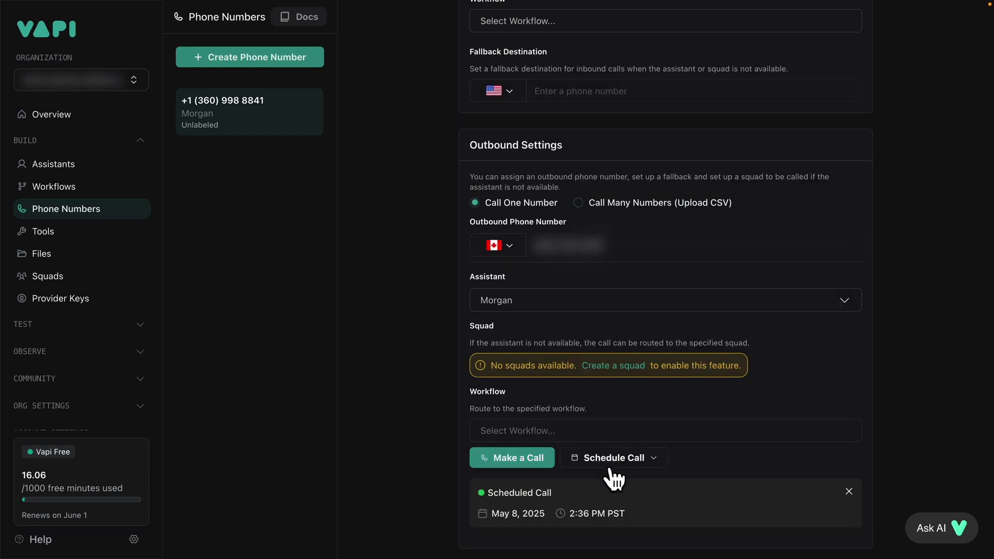
pyautogui.click(849, 492)
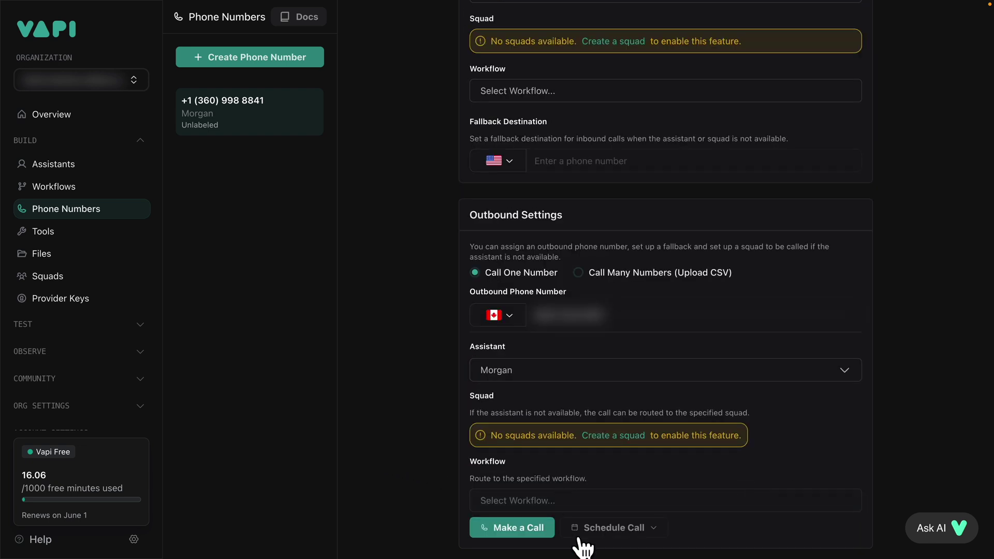